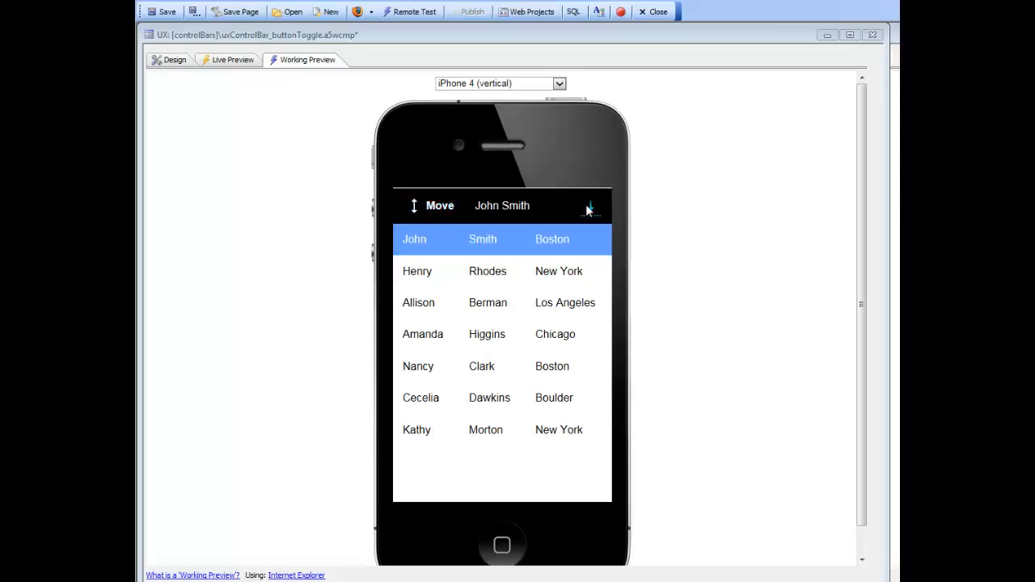
# Step: Test the Move button in the phone preview by stepping the list selection down and back up, reversing direction with the arrow toggle
pyautogui.click(448, 208)
pyautogui.click(448, 207)
pyautogui.click(448, 207)
pyautogui.click(449, 208)
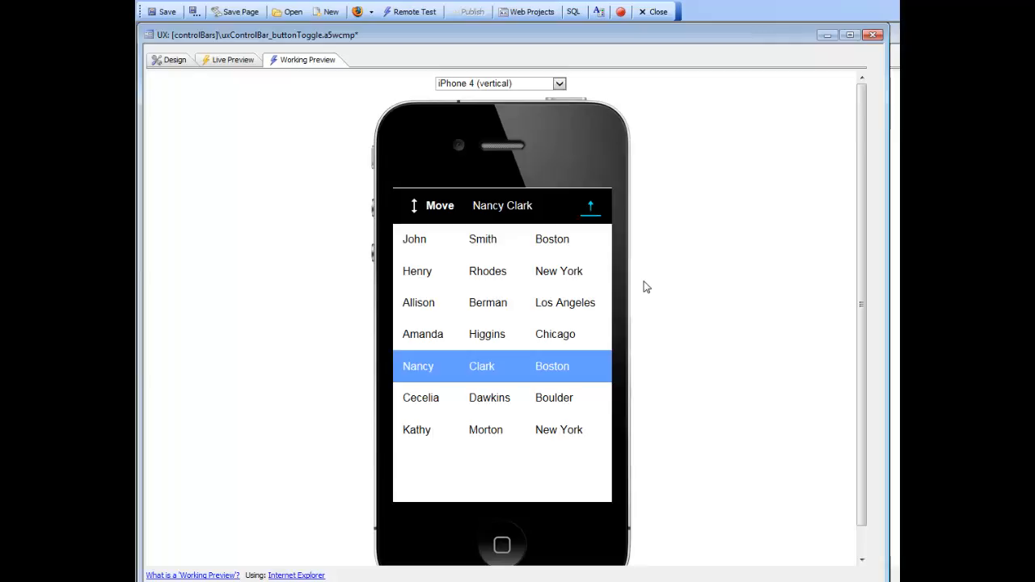
pyautogui.click(430, 209)
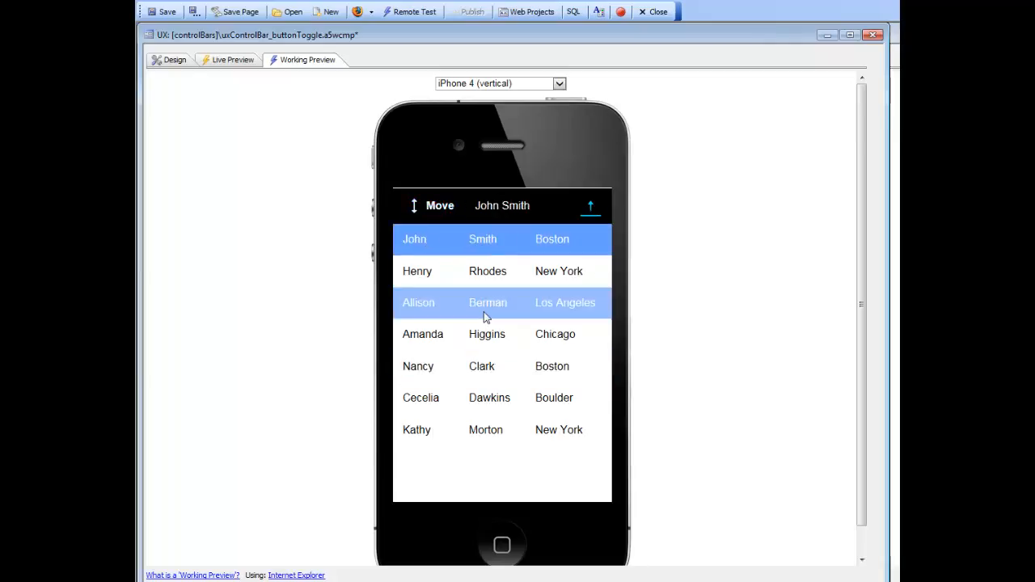
pyautogui.click(591, 208)
# Step: Return to the component design, open the ControlBar's builder and select the Buttontoggle1 item
pyautogui.click(170, 59)
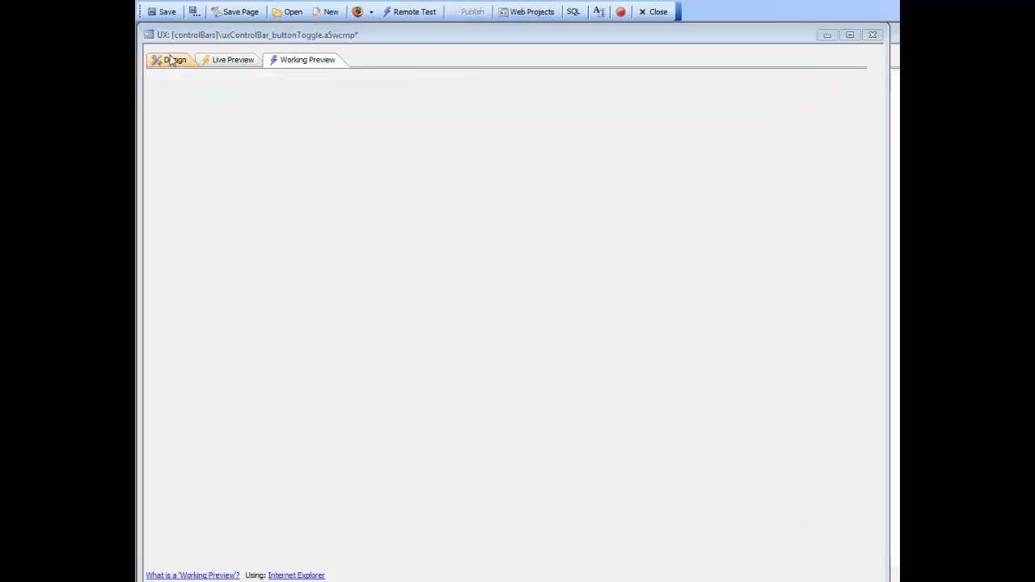
pyautogui.doubleClick(679, 121)
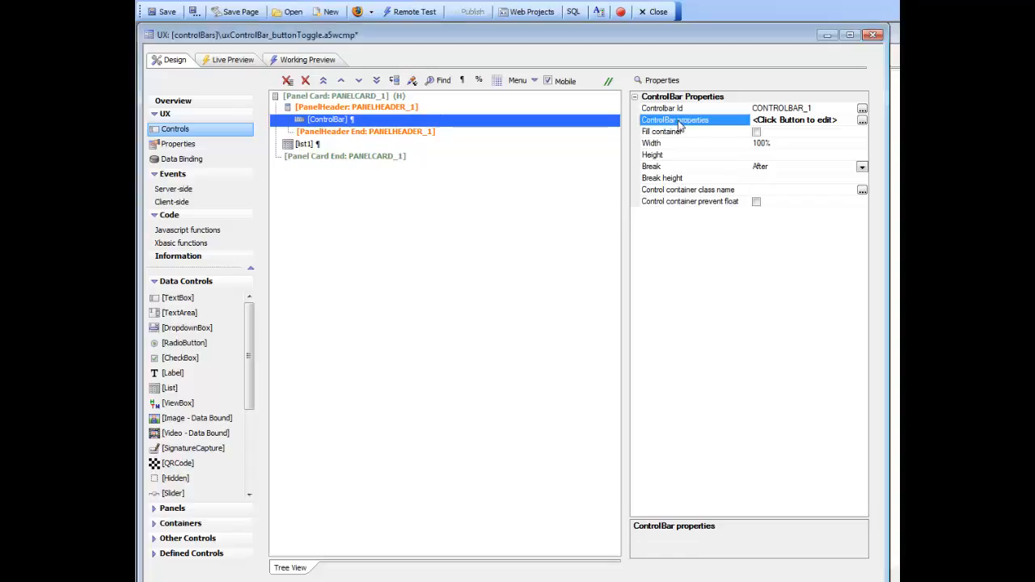
pyautogui.moveTo(602, 84); pyautogui.dragTo(362, 41)
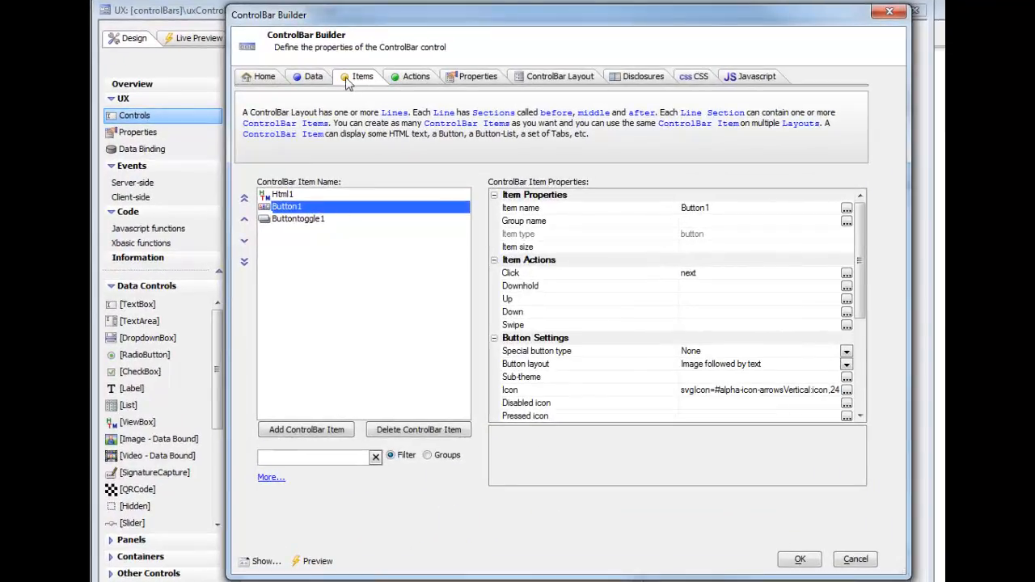
pyautogui.click(295, 220)
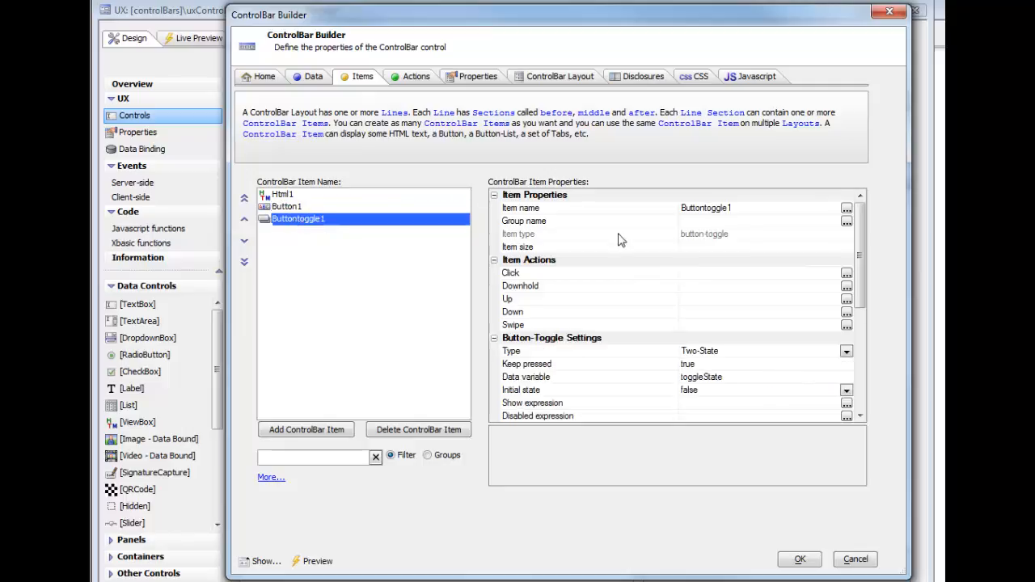
# Step: Examine the item types available for a new ControlBar item without adding one
pyautogui.click(297, 430)
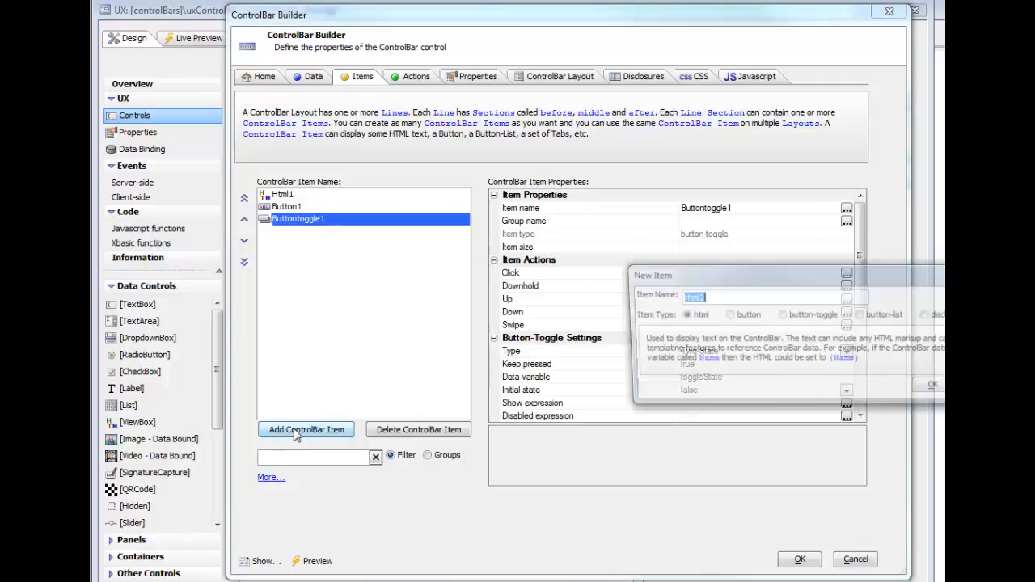
pyautogui.moveTo(742, 276); pyautogui.dragTo(496, 221)
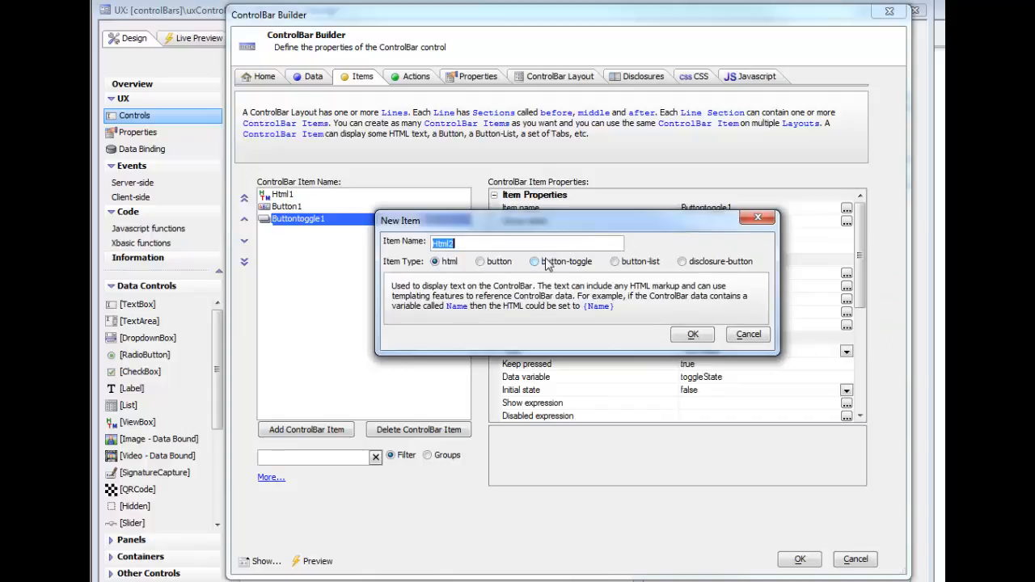
pyautogui.click(749, 335)
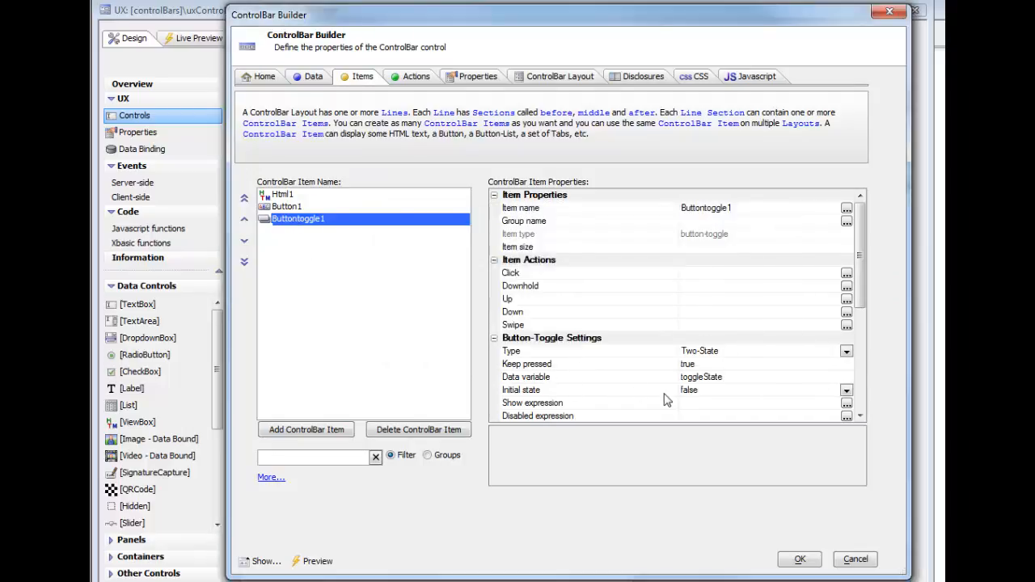
# Step: Examine Buttontoggle1's button layout, sub-theme, Icon and Pressed icon settings
pyautogui.scroll(-4, 862, 302)
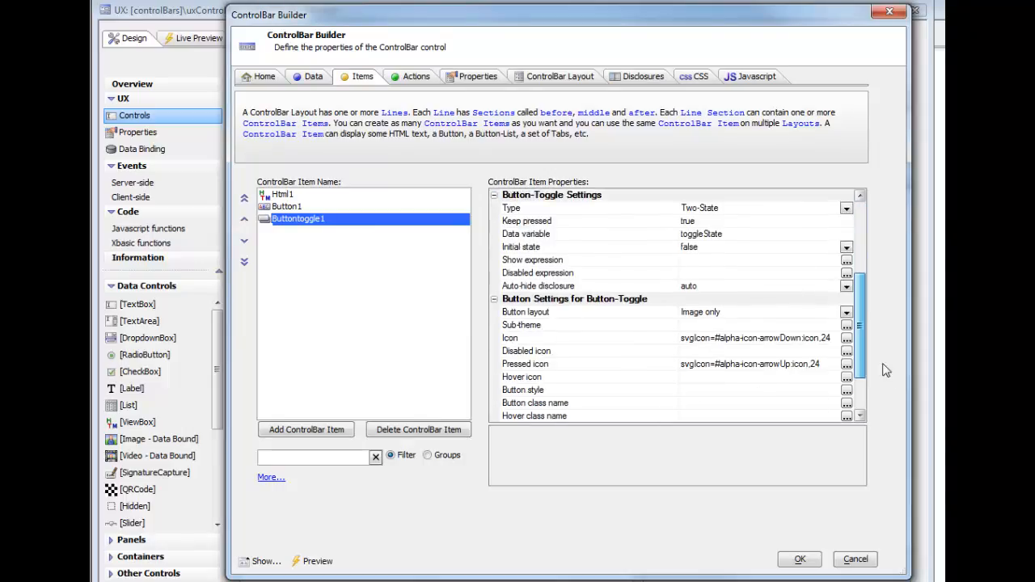
pyautogui.click(619, 291)
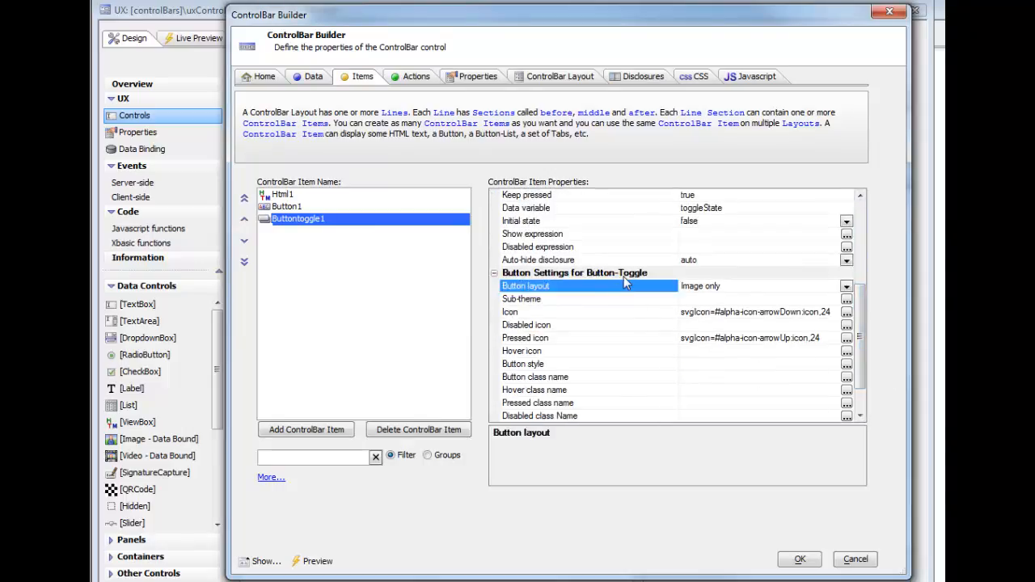
pyautogui.click(530, 314)
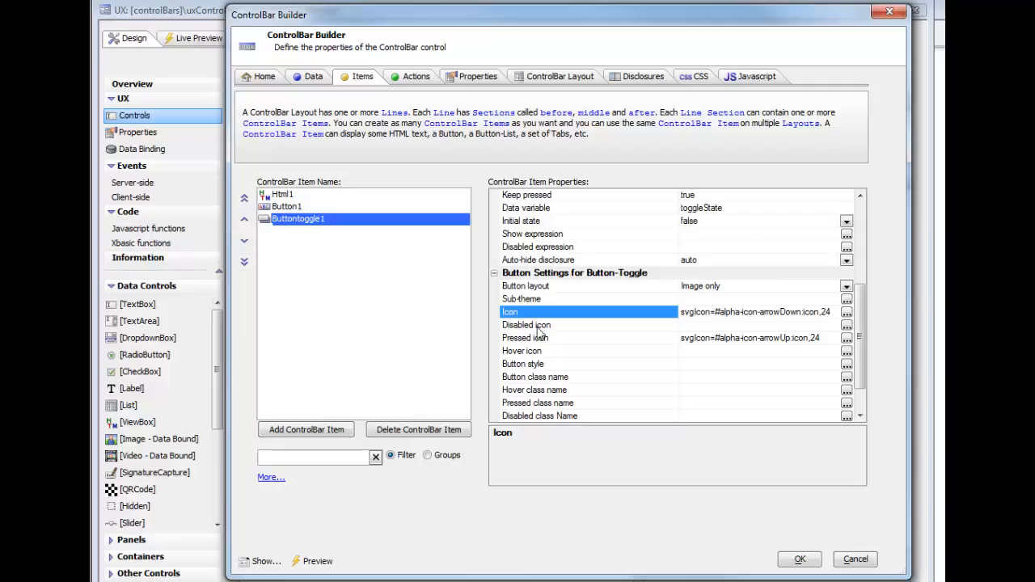
pyautogui.click(527, 338)
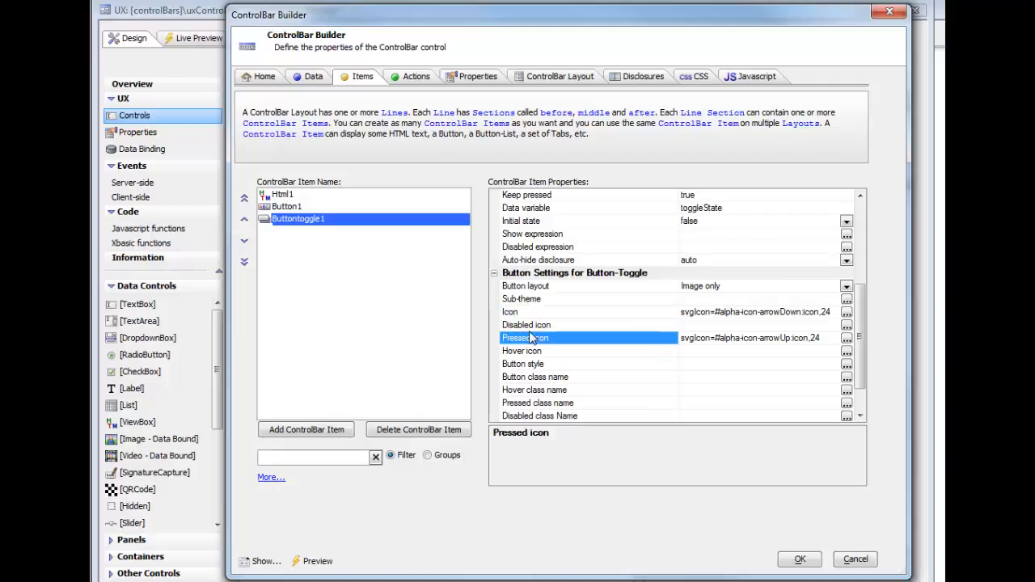
pyautogui.click(527, 300)
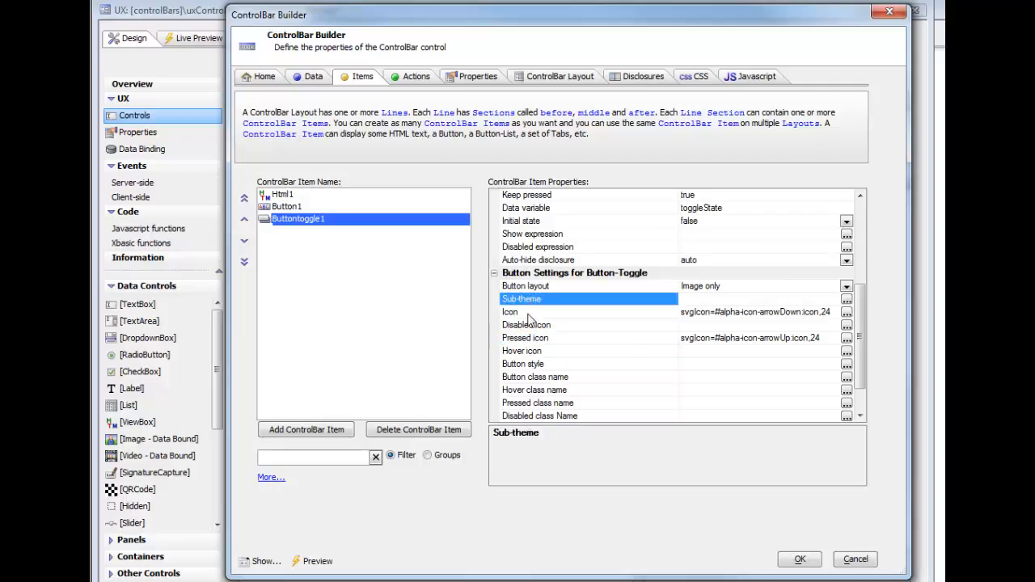
pyautogui.click(538, 338)
pyautogui.click(540, 300)
pyautogui.click(544, 340)
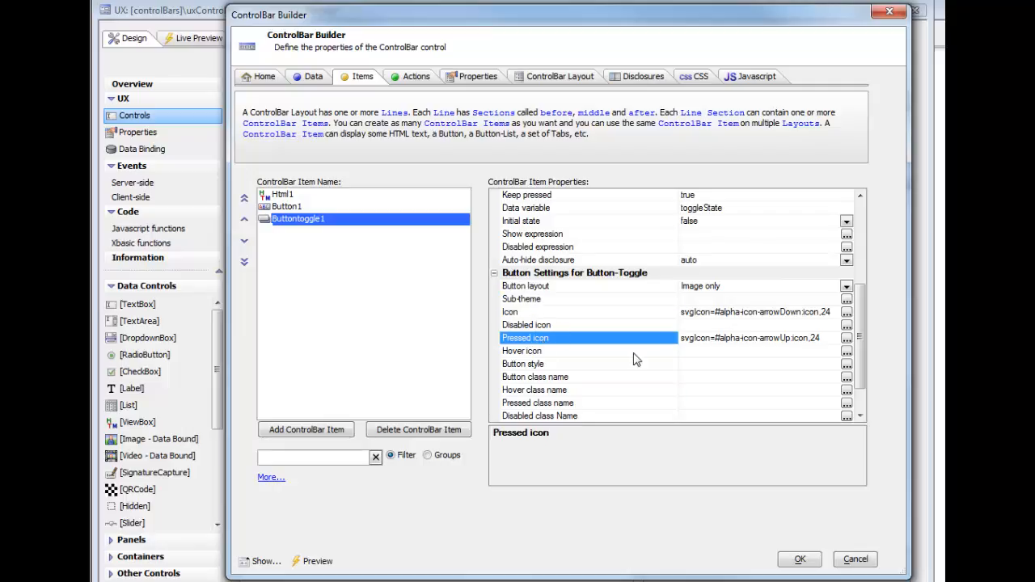
# Step: Inspect the images assigned to Buttontoggle1's Icon and Pressed icon, and check its data variable
pyautogui.doubleClick(633, 313)
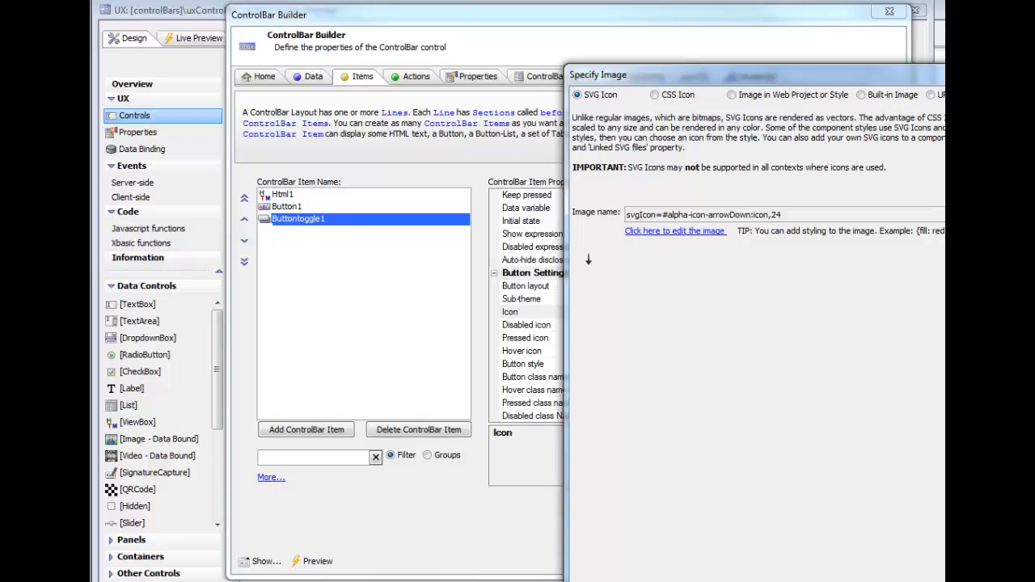
pyautogui.press('Escape')
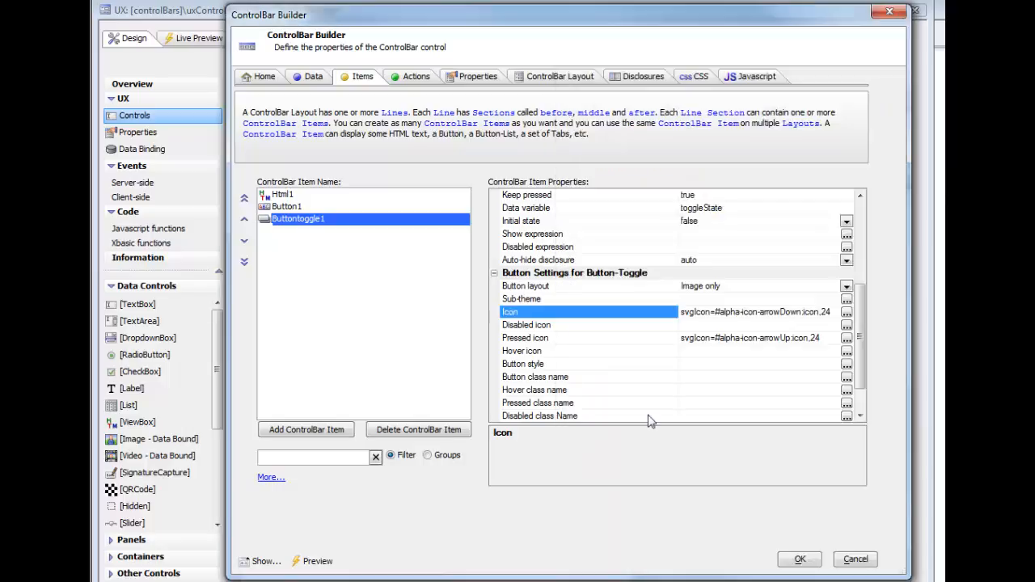
pyautogui.click(540, 340)
pyautogui.click(633, 341)
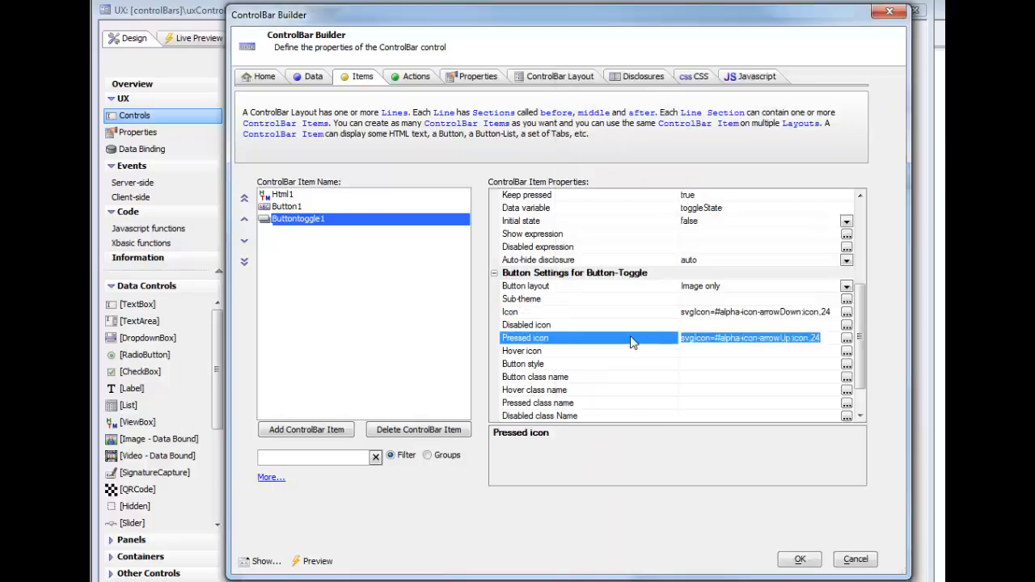
pyautogui.doubleClick(633, 341)
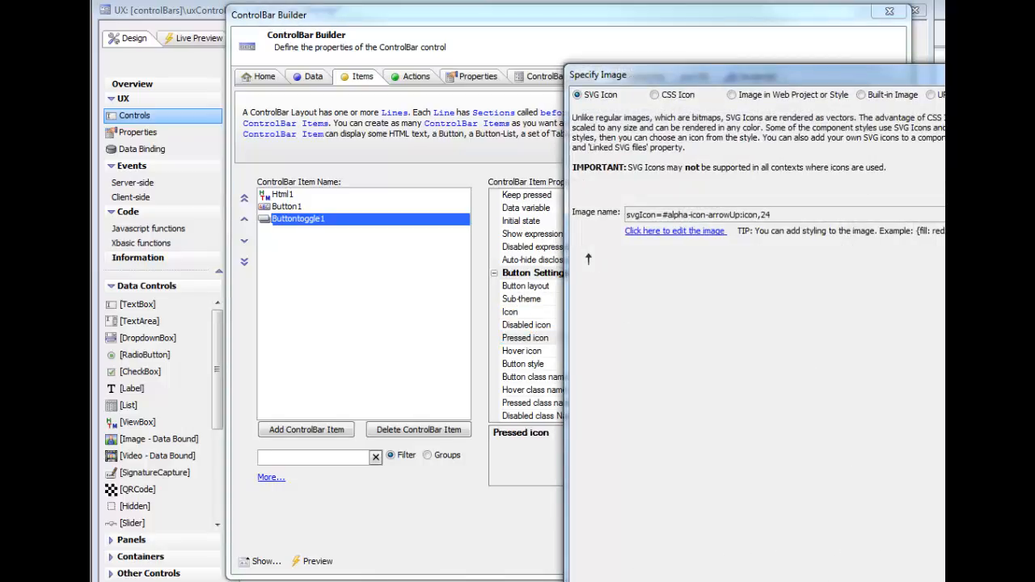
pyautogui.press('Escape')
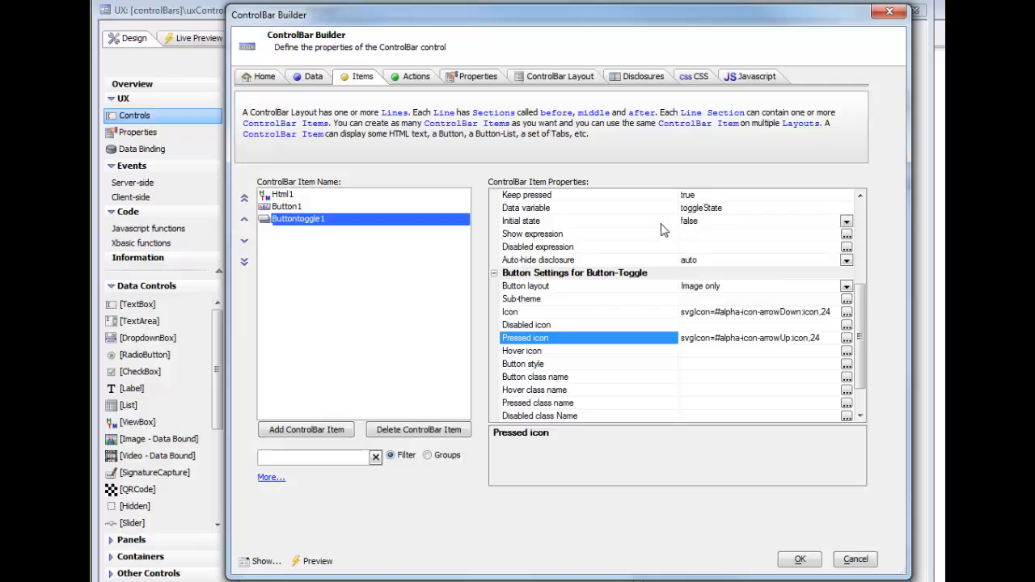
pyautogui.click(553, 209)
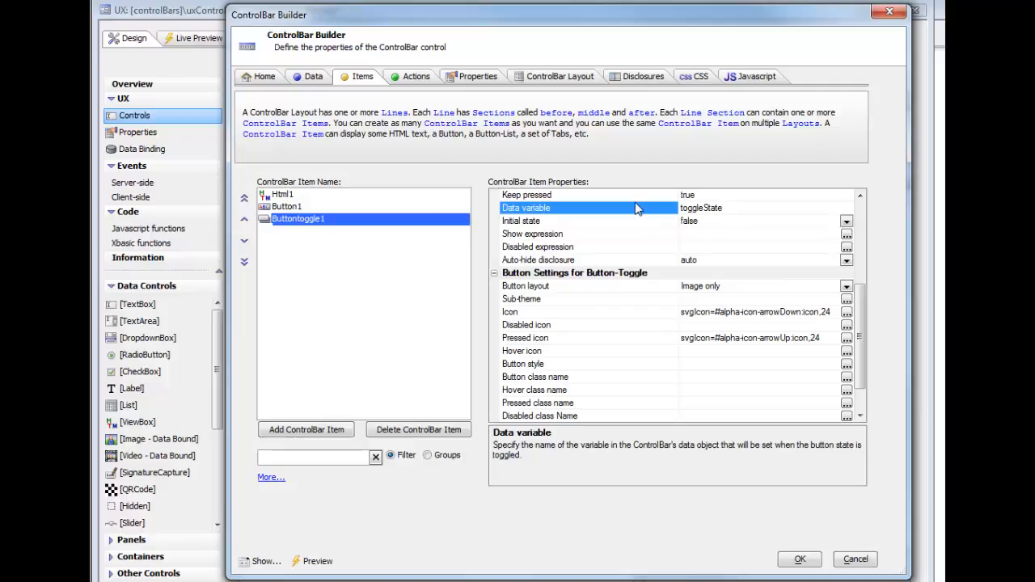
pyautogui.moveTo(758, 212); pyautogui.dragTo(675, 216)
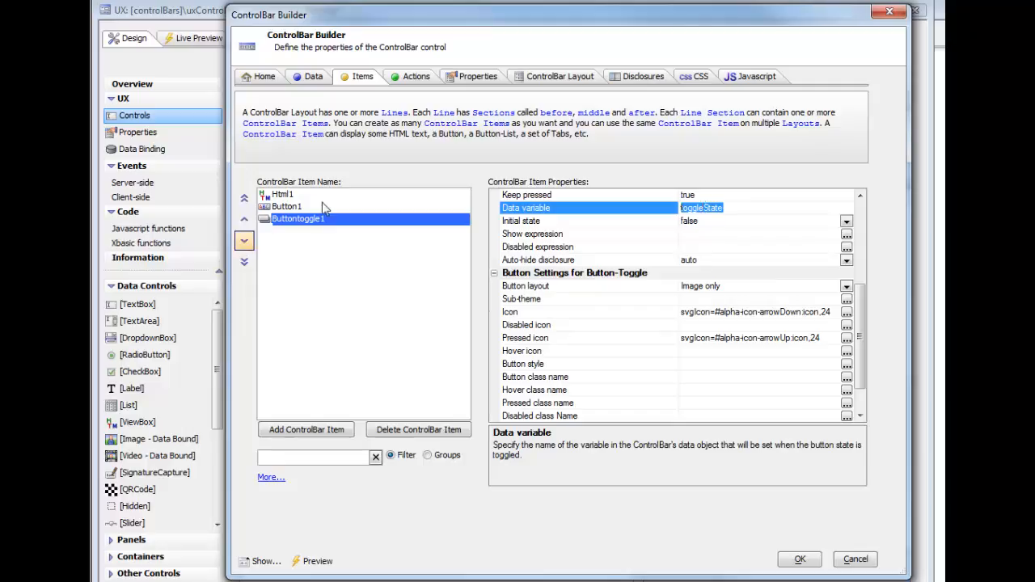
# Step: Inspect Button1's button layout, icon image and the action assigned to its Click event
pyautogui.click(289, 209)
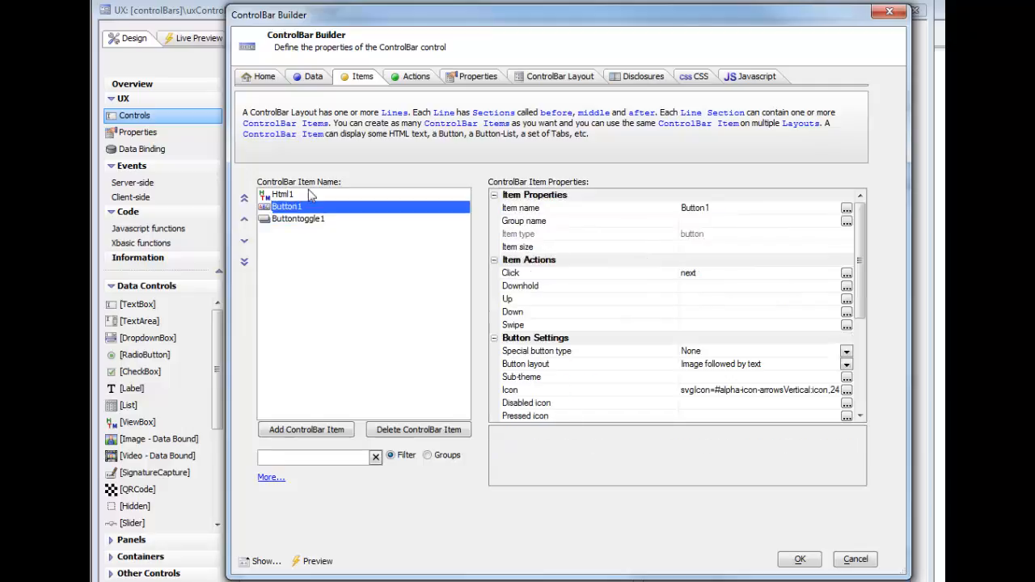
pyautogui.click(632, 365)
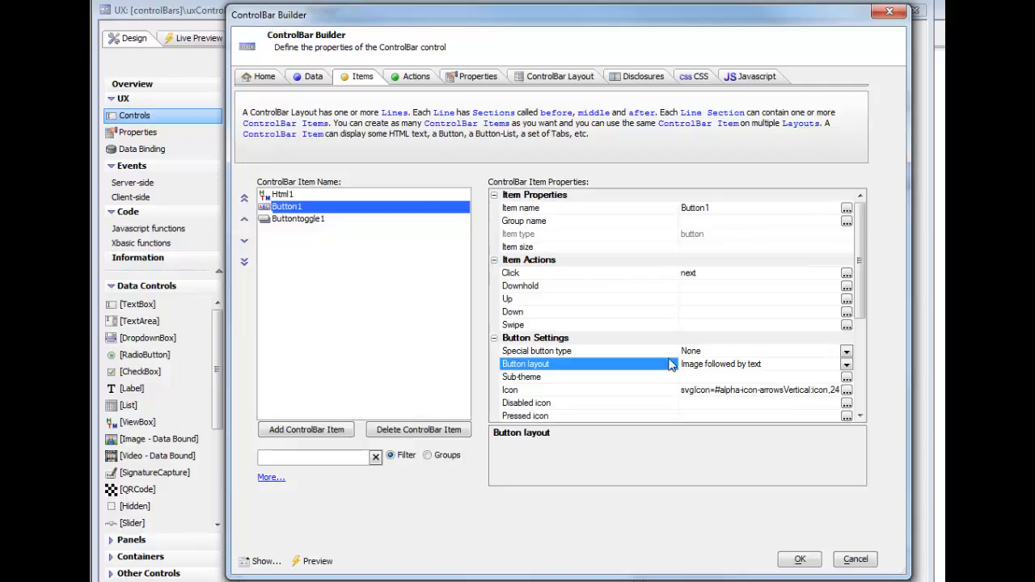
pyautogui.doubleClick(587, 391)
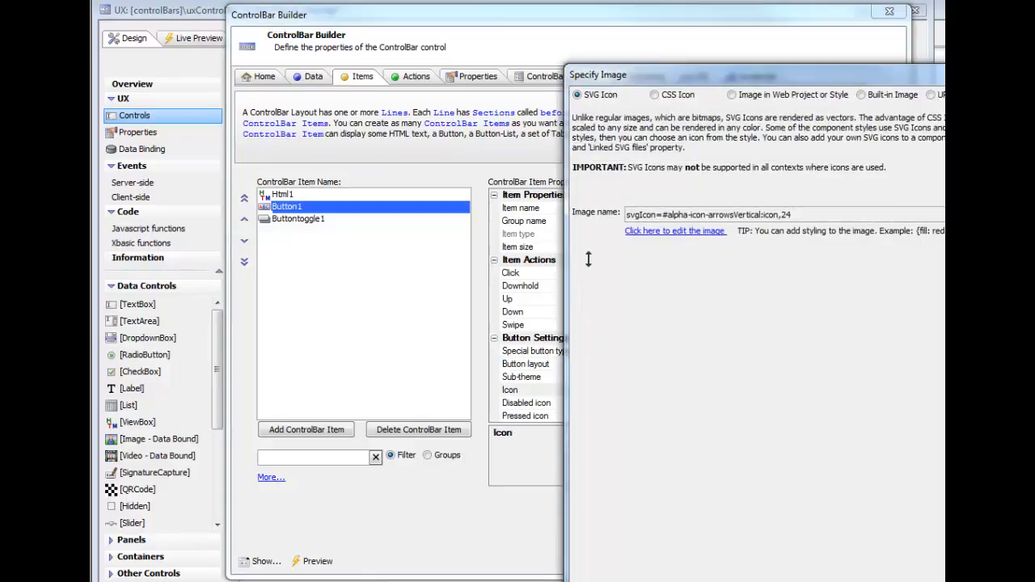
pyautogui.press('Escape')
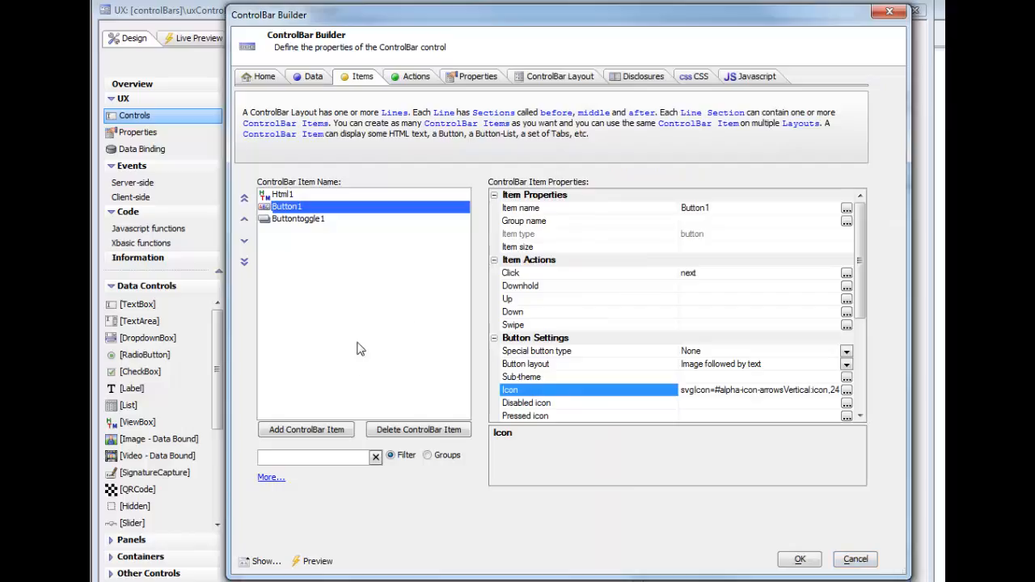
pyautogui.click(553, 277)
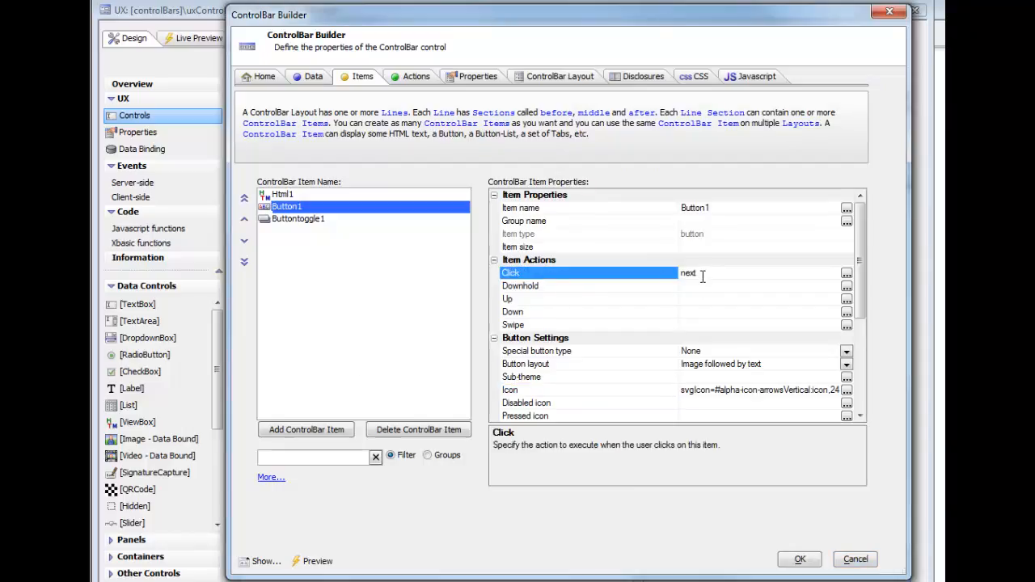
pyautogui.moveTo(700, 276); pyautogui.dragTo(685, 278)
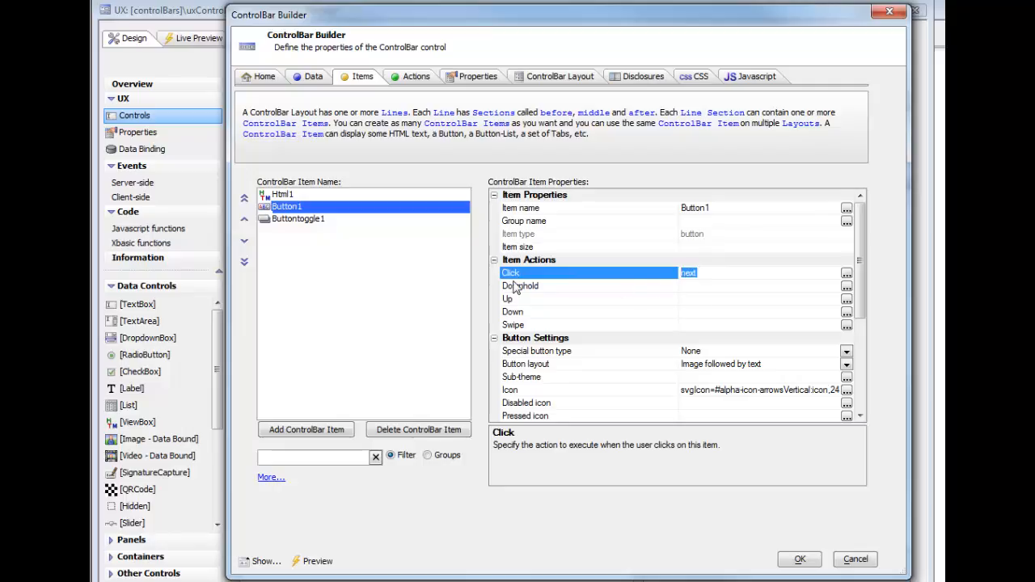
# Step: Read the JavaScript of the ControlBar's next action down to the if/else navigation code
pyautogui.click(416, 77)
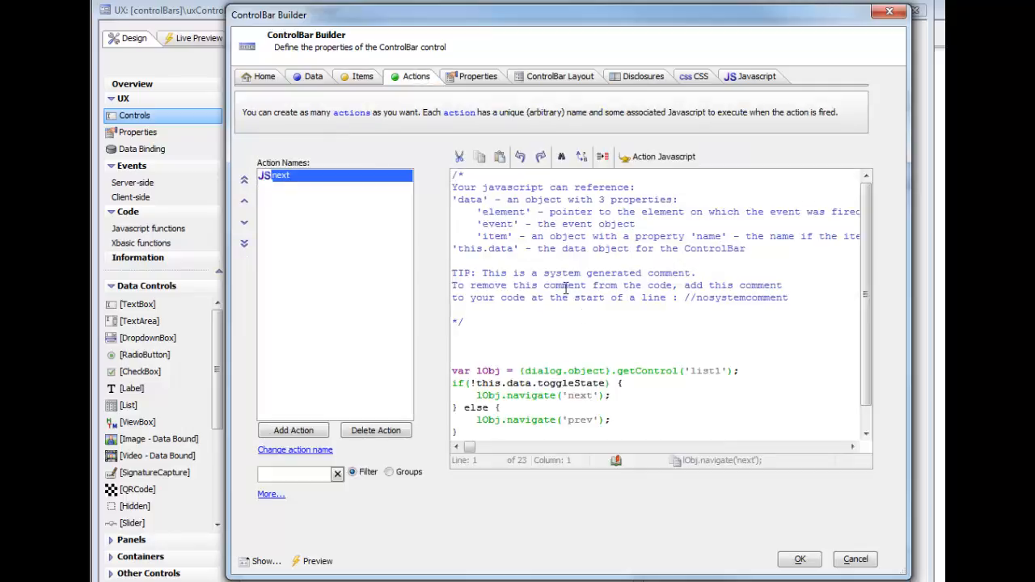
pyautogui.click(591, 324)
pyautogui.scroll(-2, 591, 322)
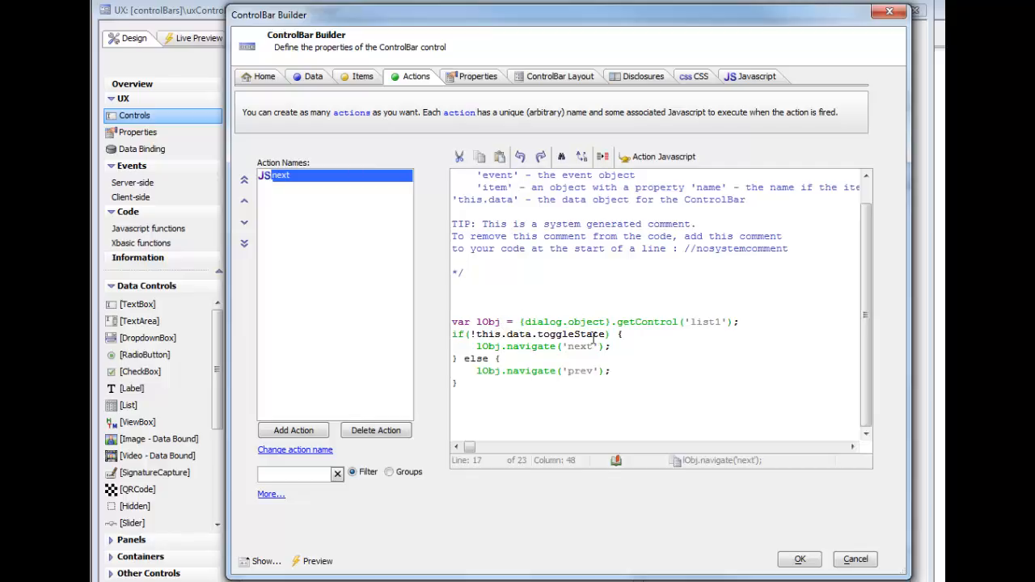
# Step: Go back to the Buttontoggle1 item and highlight the variable name in its Data variable setting
pyautogui.click(361, 78)
pyautogui.click(313, 219)
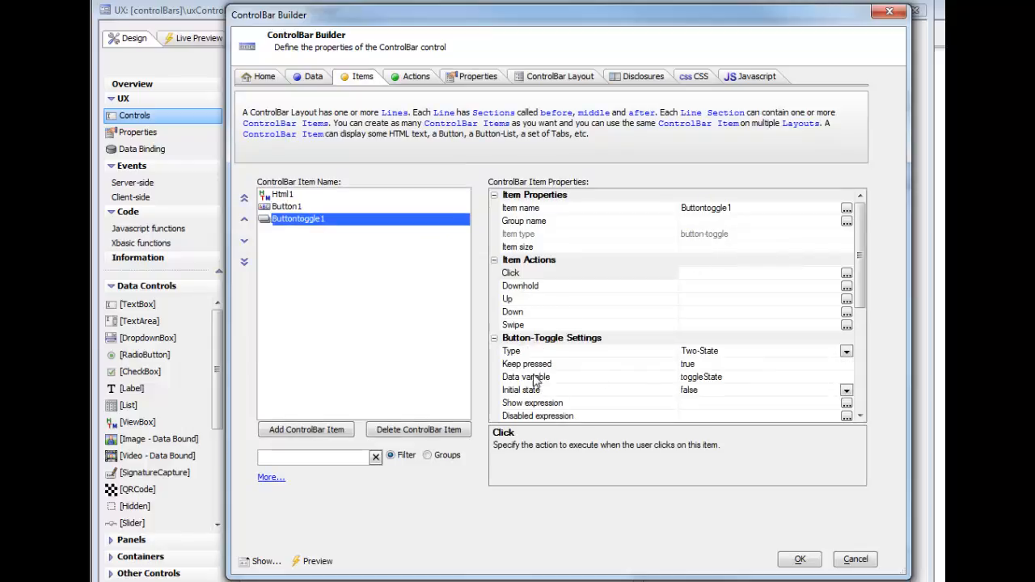
pyautogui.click(535, 377)
pyautogui.moveTo(732, 377); pyautogui.dragTo(662, 381)
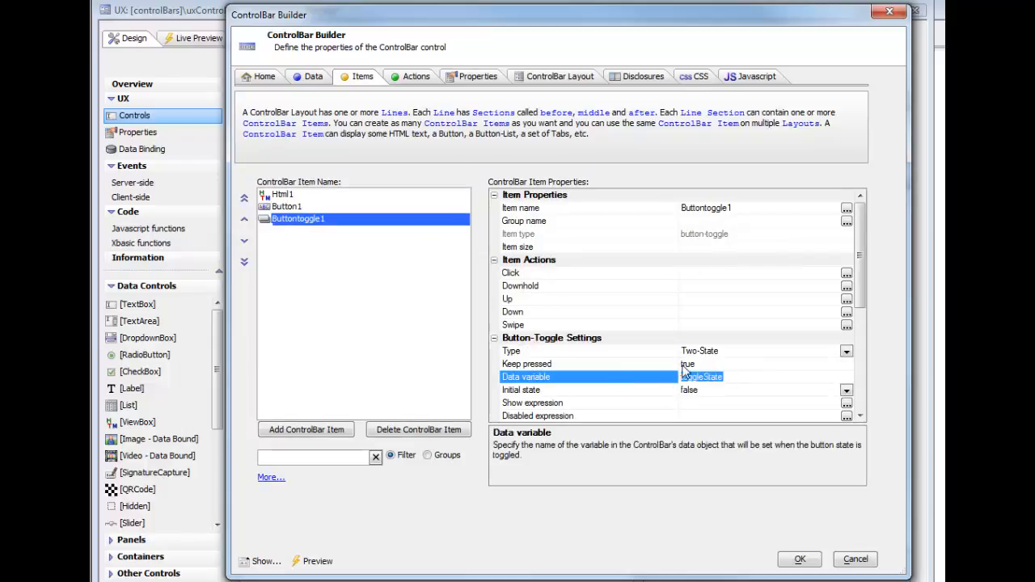
# Step: Examine how the next action's code uses this.data.toggleState and what the system comment says about this.data
pyautogui.click(411, 76)
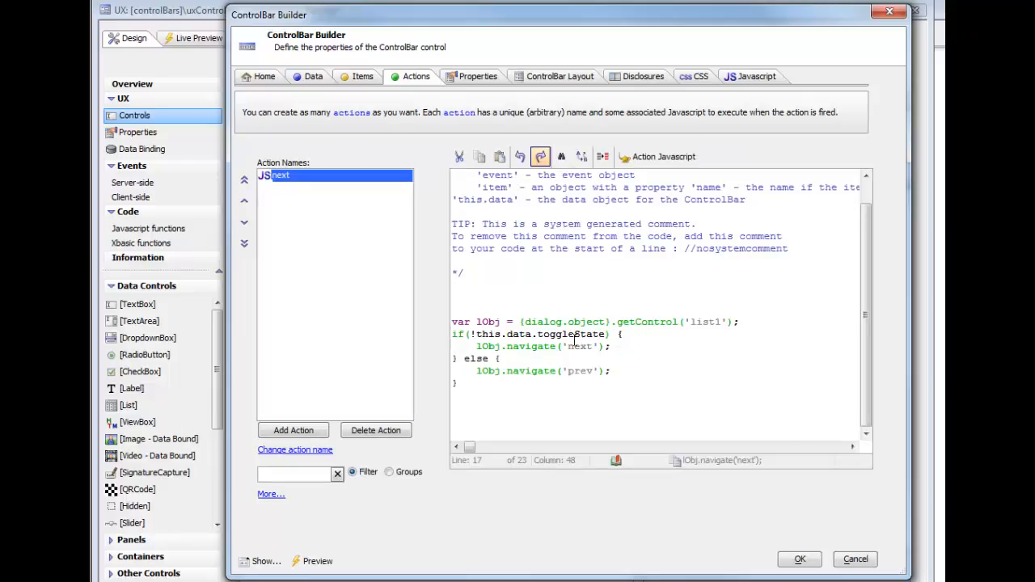
pyautogui.click(586, 349)
pyautogui.moveTo(476, 333); pyautogui.dragTo(610, 334)
pyautogui.scroll(2, 496, 250)
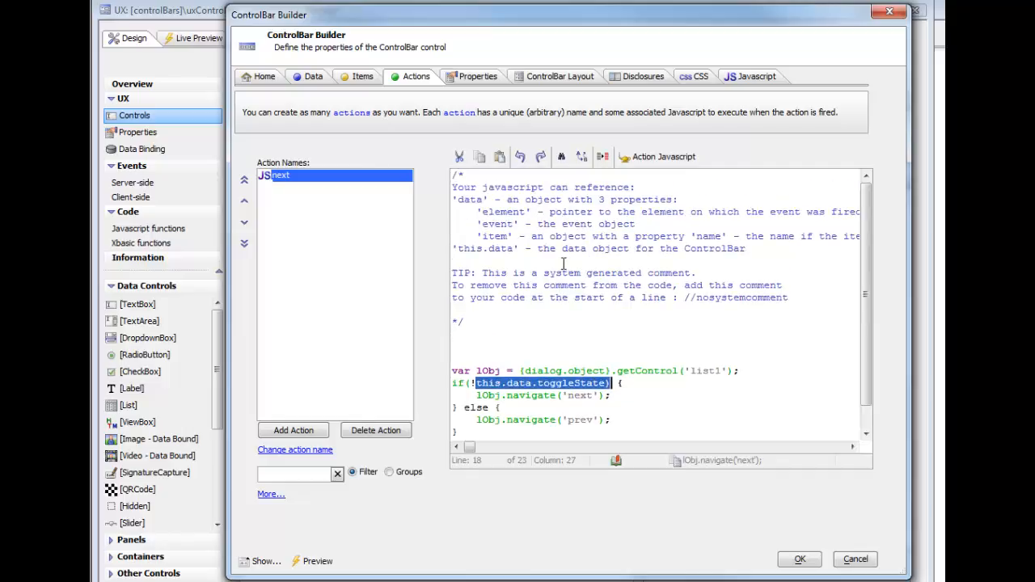
pyautogui.moveTo(456, 248); pyautogui.dragTo(514, 248)
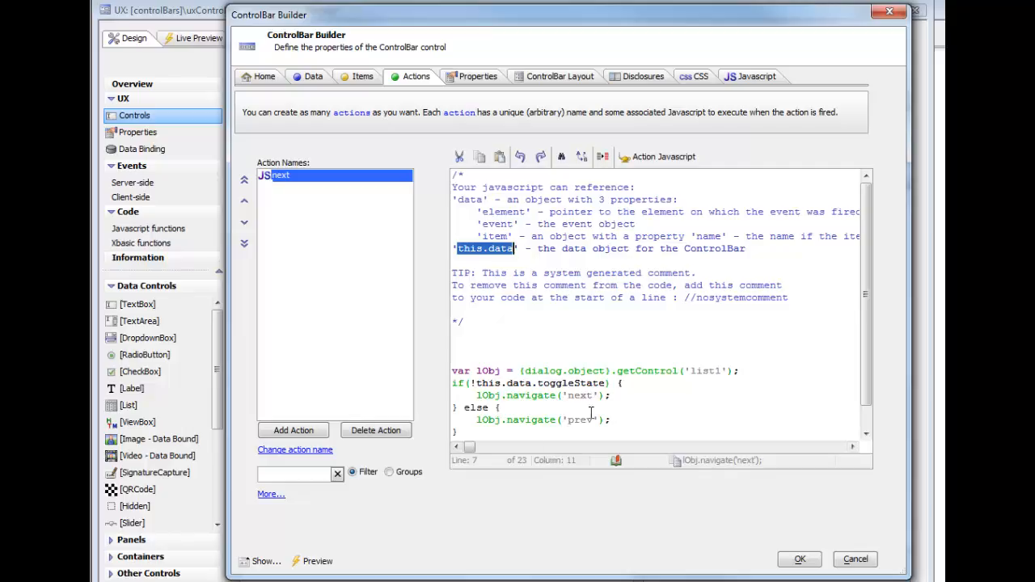
# Step: Review the placement of the items in Layout1 of the ControlBar and close the builder with its settings accepted
pyautogui.click(557, 80)
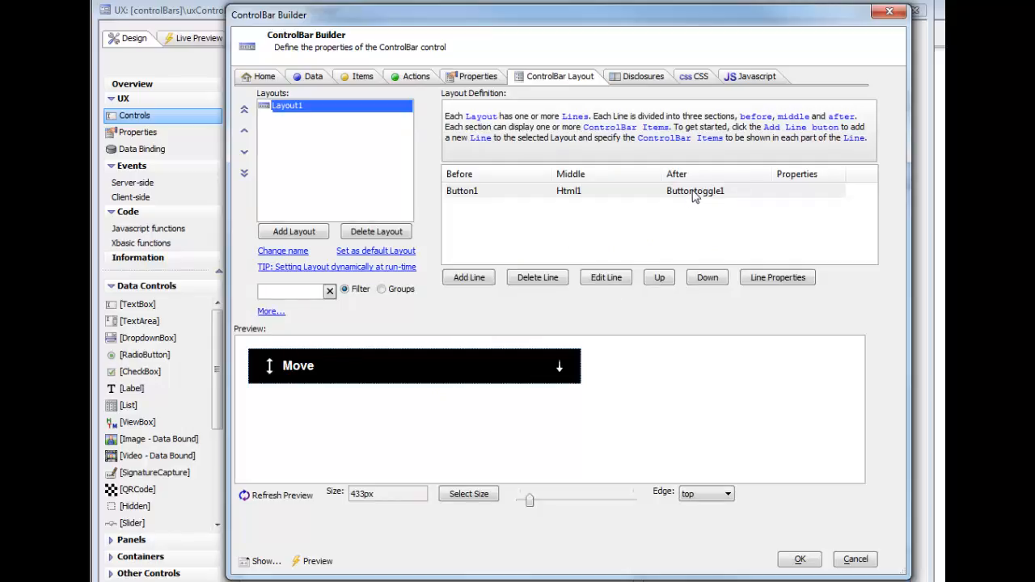
pyautogui.click(565, 360)
pyautogui.click(801, 558)
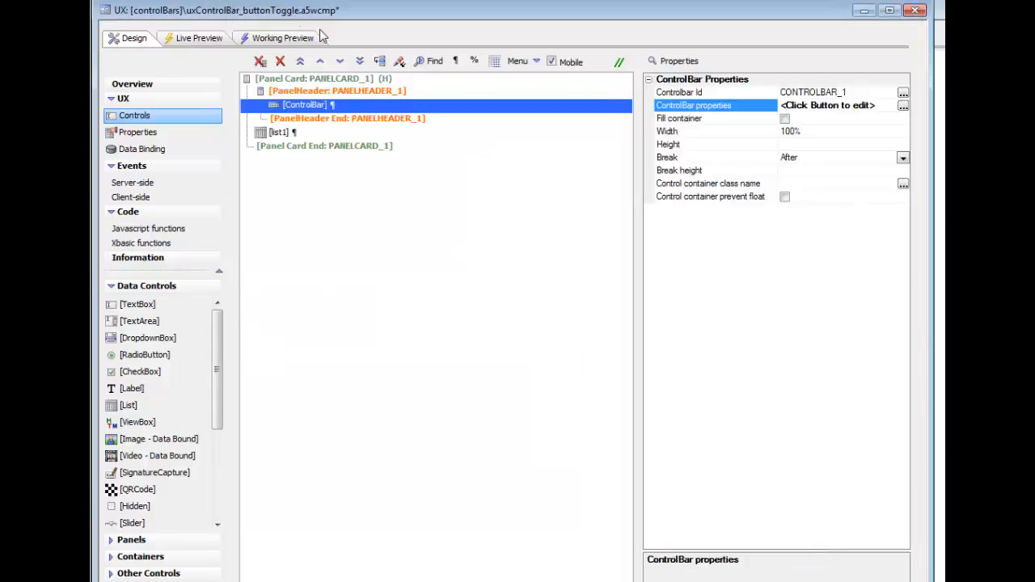
# Step: Run the working preview, move the list selection down four rows, reverse the arrow toggle and move it back to the first row
pyautogui.click(279, 38)
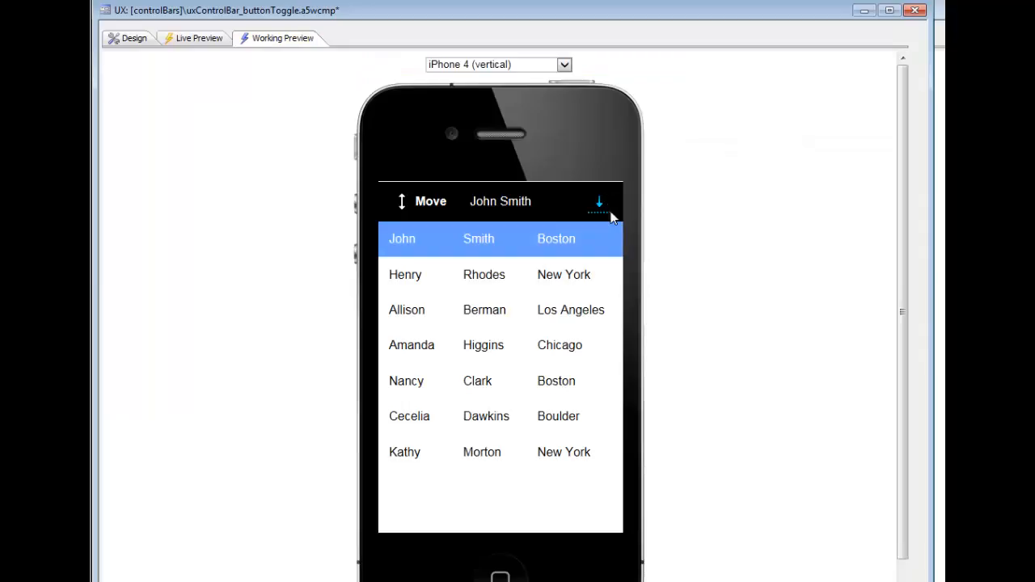
pyautogui.click(429, 208)
pyautogui.click(429, 208)
pyautogui.click(428, 208)
pyautogui.click(428, 208)
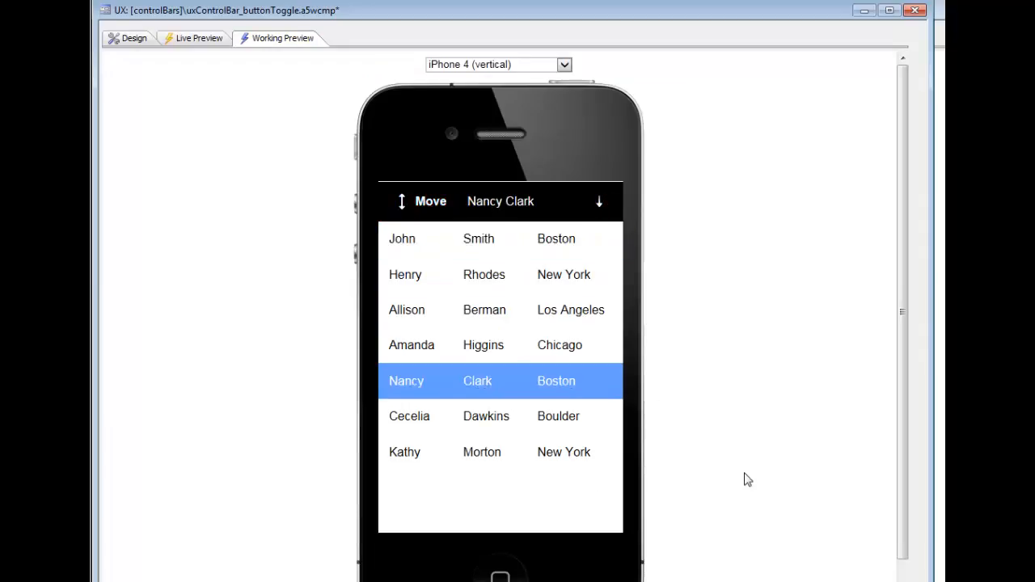
pyautogui.click(598, 209)
pyautogui.click(418, 202)
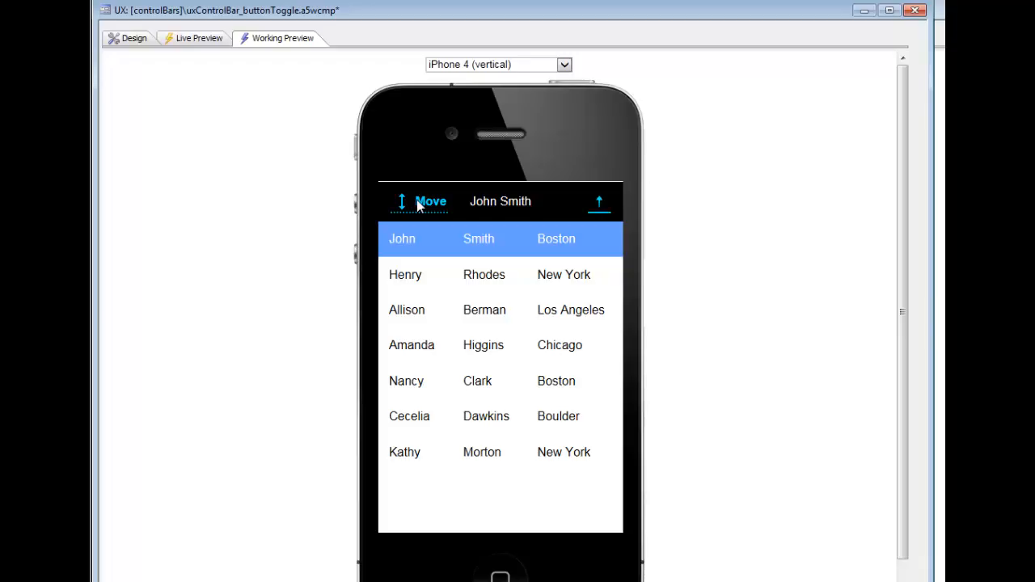